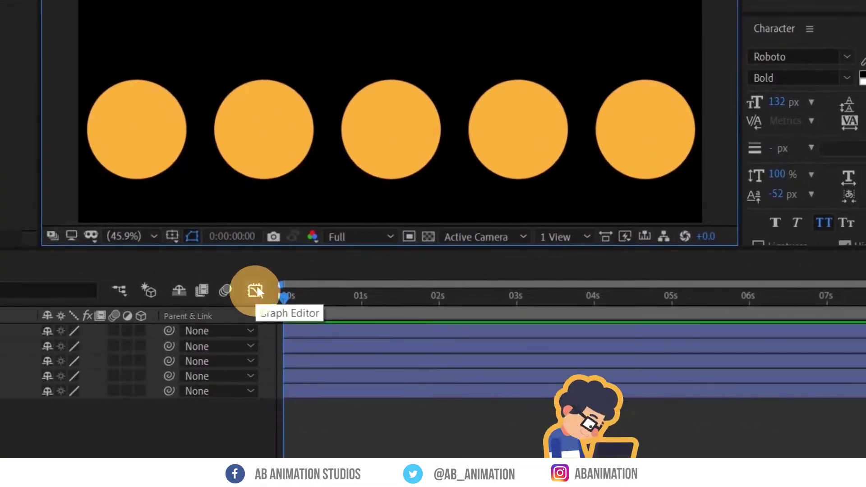
Step: Select all five shape layers and reveal their Position values (x 180–1744, y 792)
{"action": "left_click", "coordinate": [319, 339]}
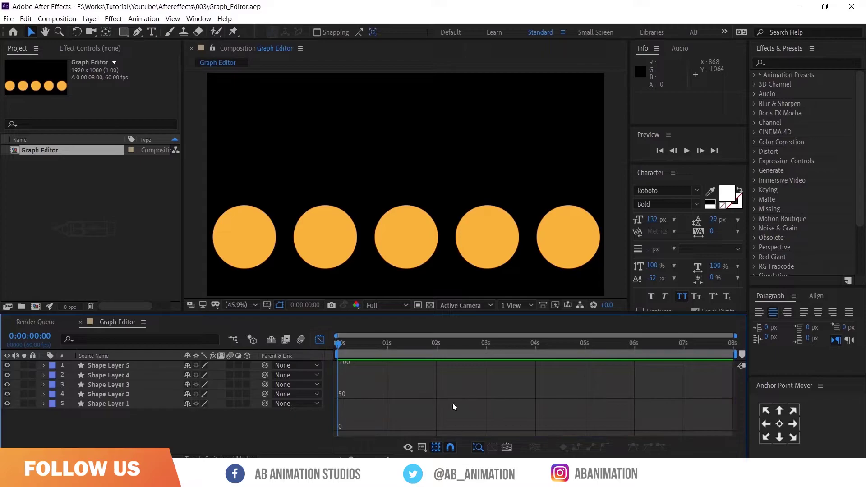
{"action": "scroll", "coordinate": [537, 405], "scroll_direction": "up", "scroll_amount": 3}
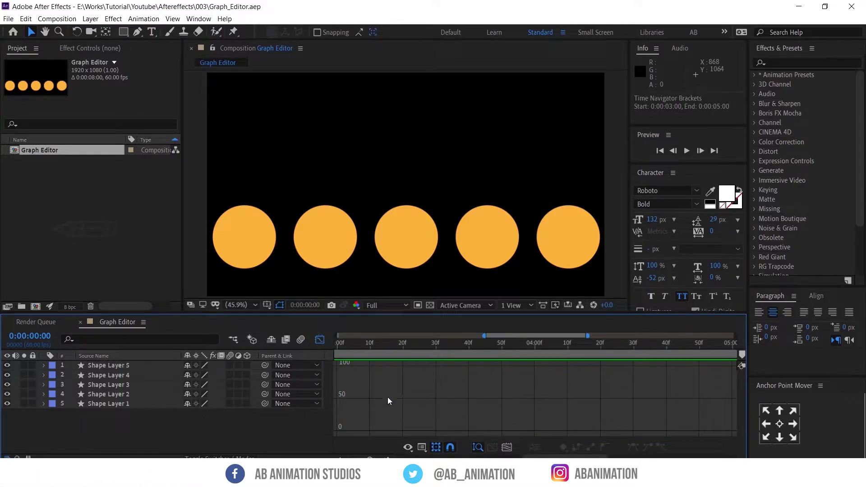
{"action": "key", "text": "shift+F3"}
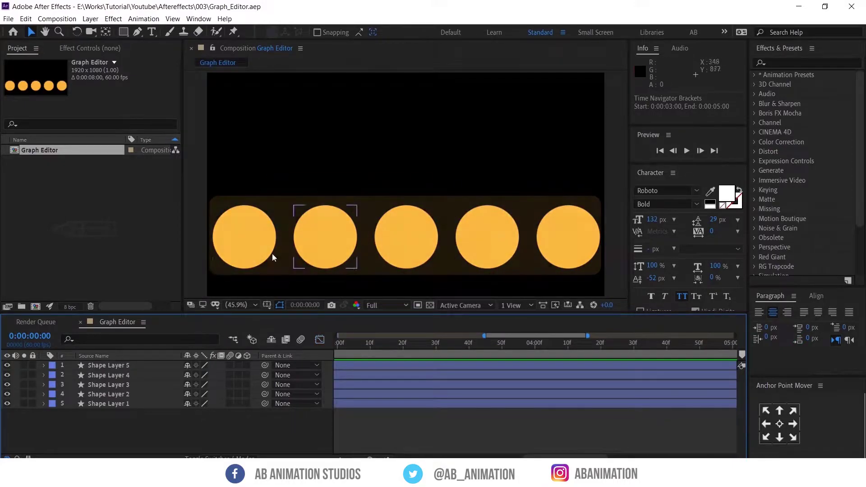
{"action": "left_click", "coordinate": [153, 405]}
{"action": "left_click", "coordinate": [142, 368], "text": "shift"}
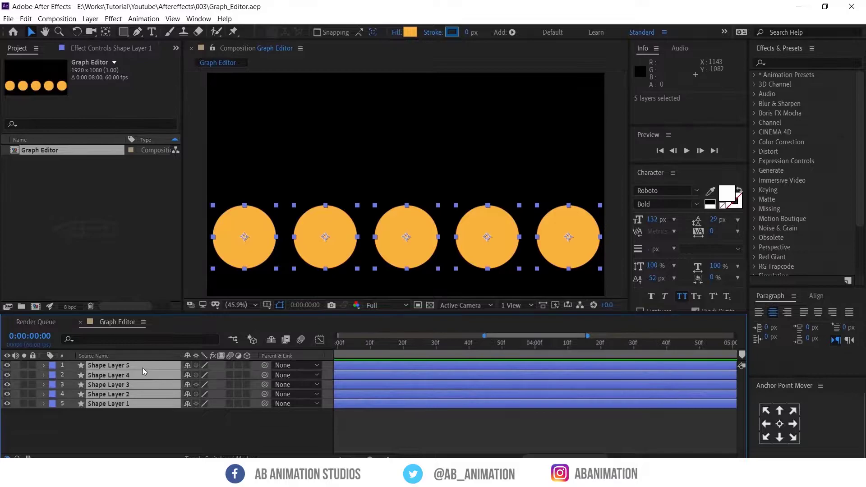
{"action": "key", "text": "p"}
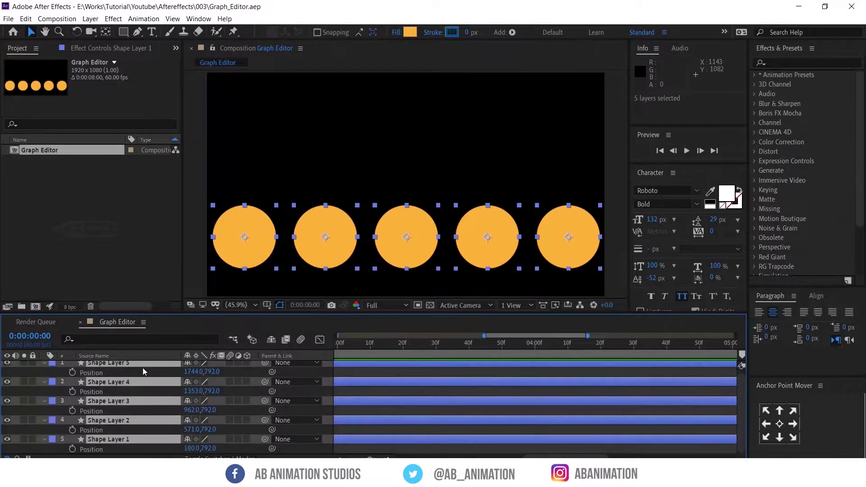
Step: Set starting Position keyframes at 0 s on all five shape layers
{"action": "left_click_drag", "start_coordinate": [484, 336], "coordinate": [735, 336]}
{"action": "left_click", "coordinate": [72, 373]}
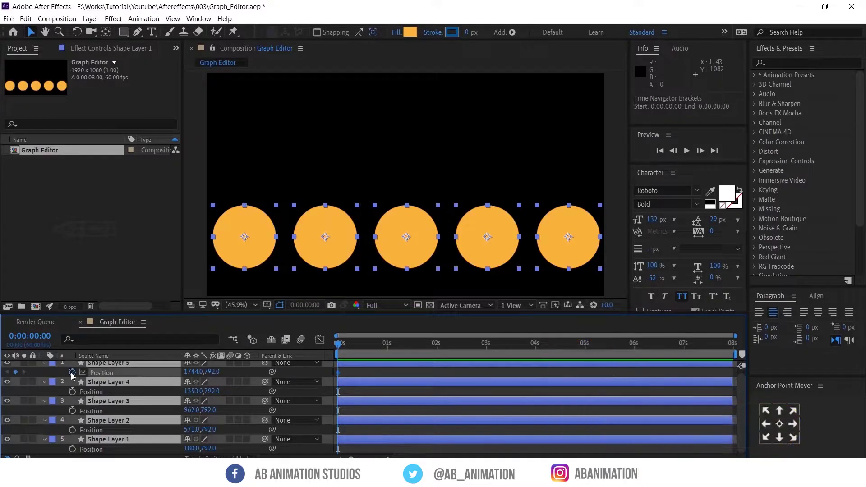
{"action": "key", "text": "alt+shift+p"}
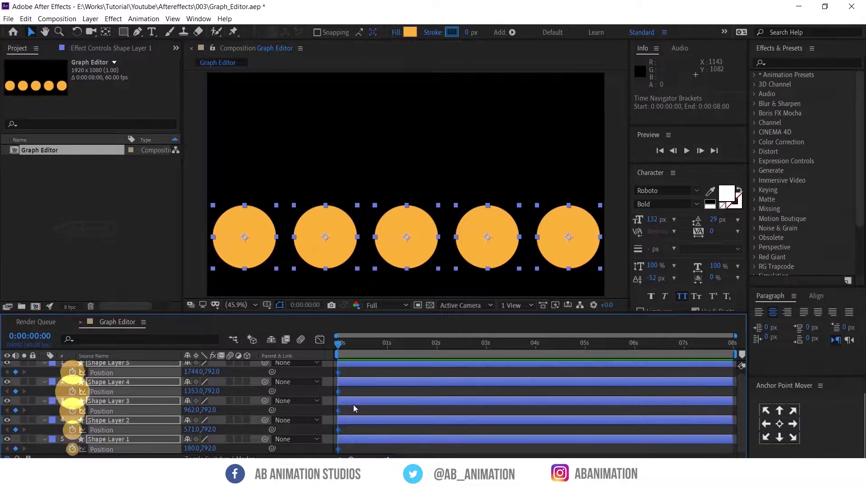
{"action": "scroll", "coordinate": [115, 442], "scroll_direction": "up", "scroll_amount": 1}
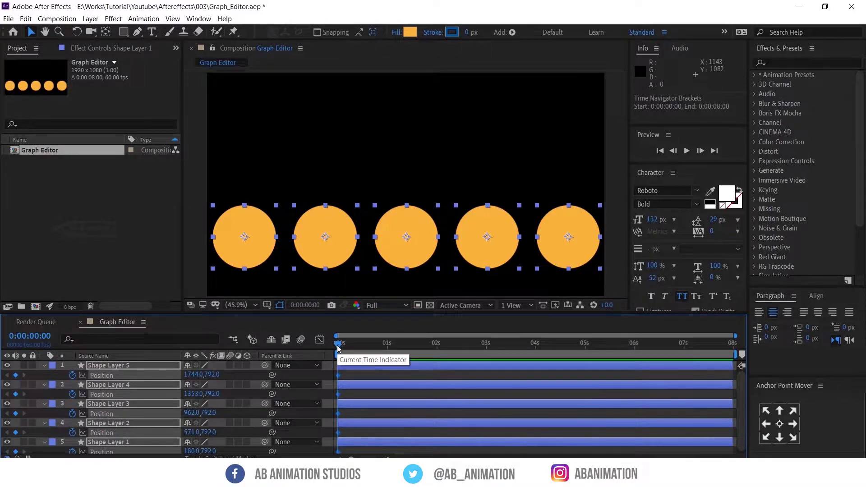
Step: At 0:00:07:02 raise the circles to y 334.7, then preview from the start
{"action": "left_click_drag", "start_coordinate": [337, 345], "coordinate": [351, 340]}
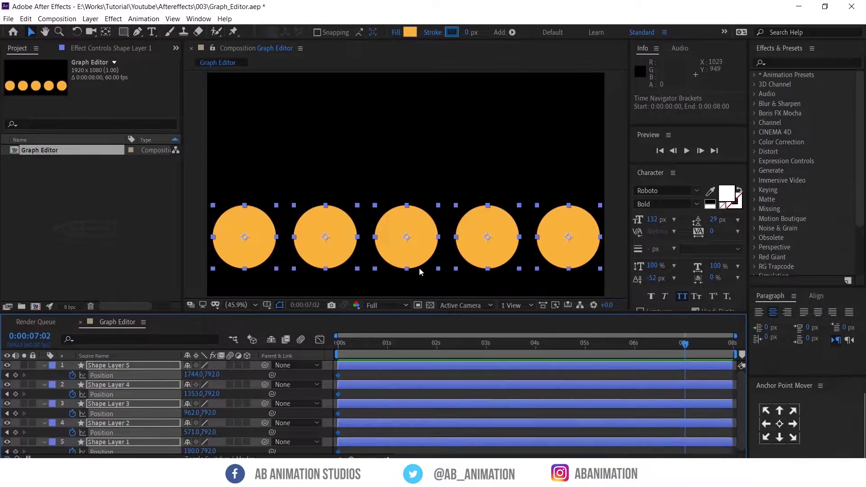
{"action": "left_click_drag", "start_coordinate": [408, 250], "coordinate": [409, 130]}
{"action": "key", "text": "Home"}
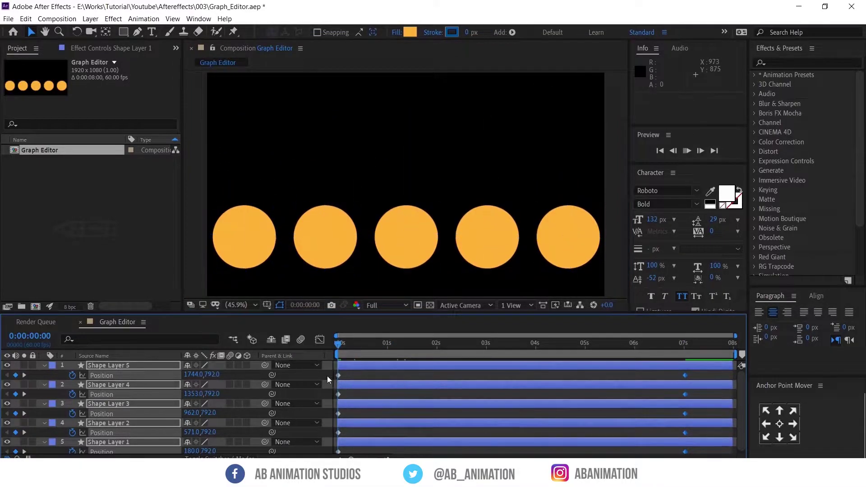
{"action": "key", "text": "space"}
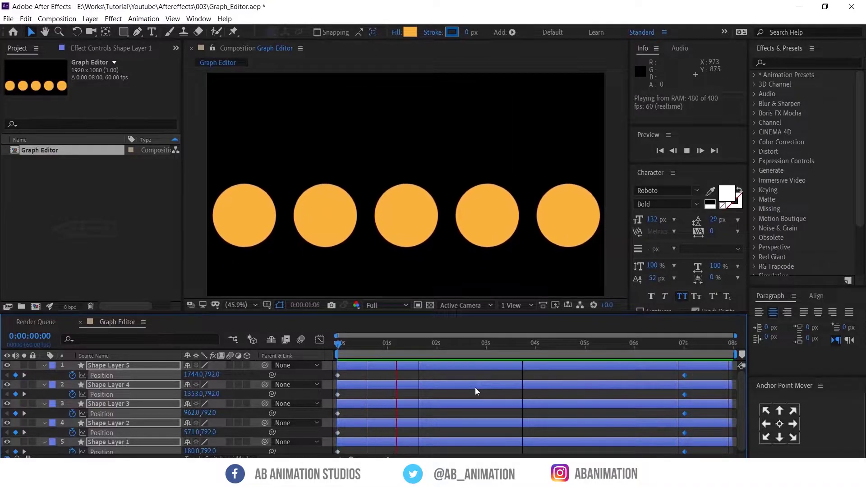
Step: Stop the preview and marquee-select Shape Layer 1's two Position keyframes
{"action": "key", "text": "space"}
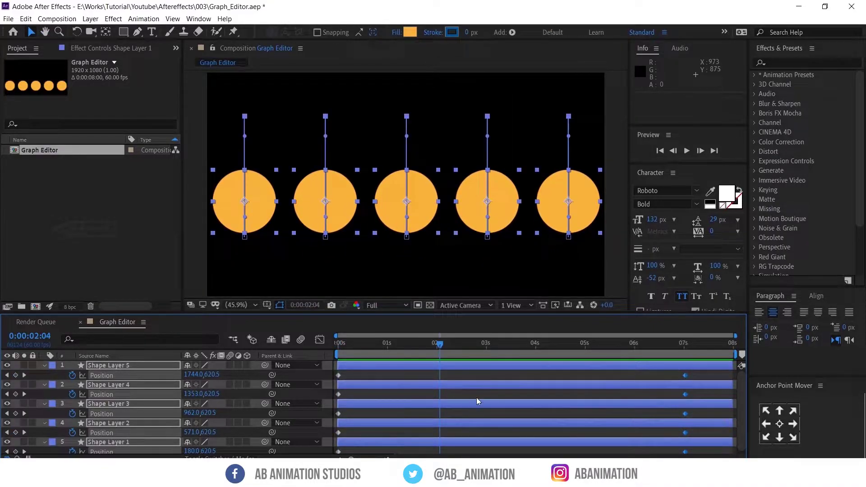
{"action": "left_click", "coordinate": [480, 394]}
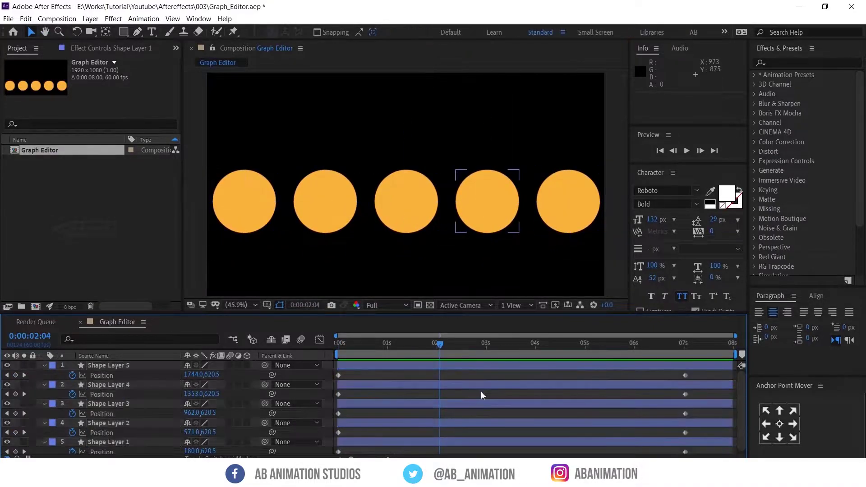
{"action": "left_click", "coordinate": [466, 420]}
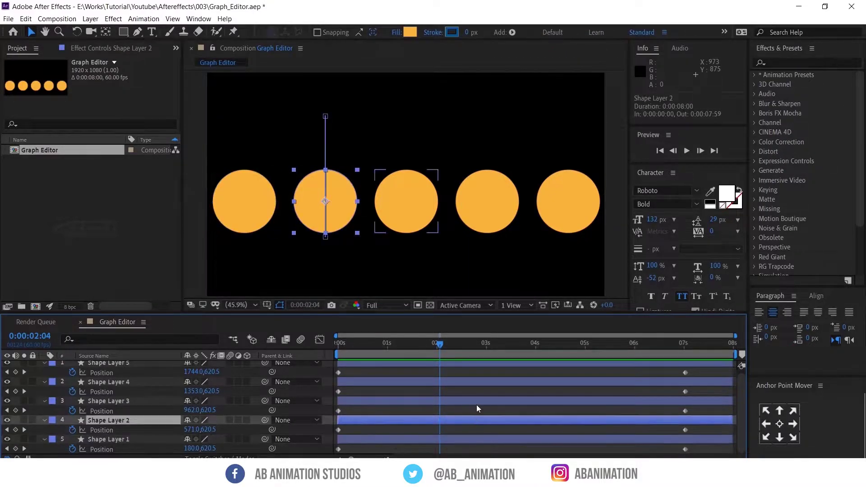
{"action": "left_click", "coordinate": [477, 405]}
{"action": "left_click", "coordinate": [475, 423]}
{"action": "left_click", "coordinate": [565, 441]}
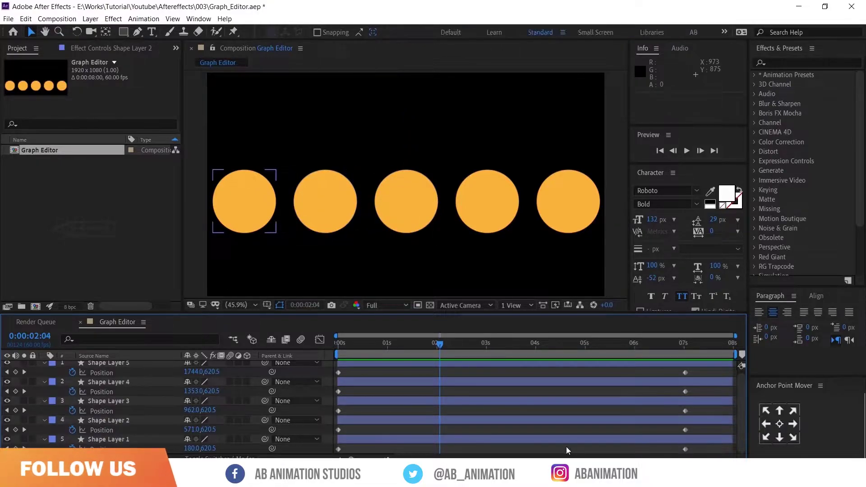
{"action": "left_click", "coordinate": [702, 424]}
{"action": "left_click", "coordinate": [703, 439]}
{"action": "left_click_drag", "start_coordinate": [684, 453], "coordinate": [315, 452]}
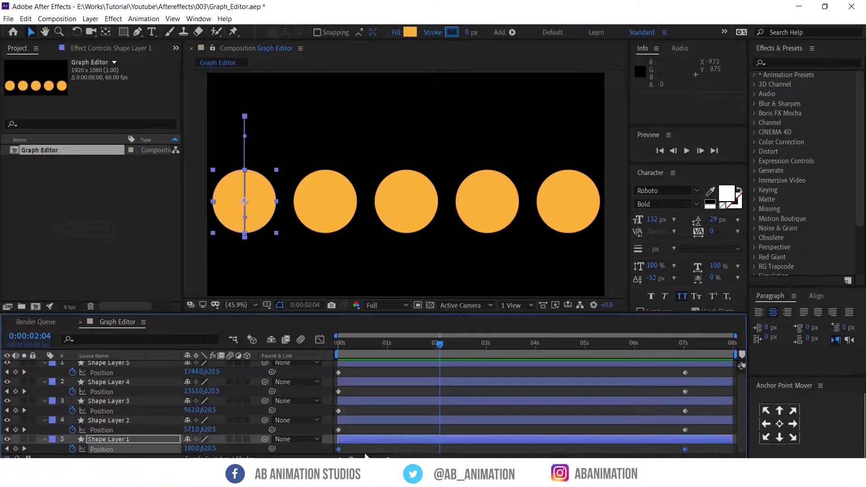
Step: Open the Graph Editor and switch it to Edit Speed Graph for Shape Layer 1
{"action": "left_click", "coordinate": [321, 340]}
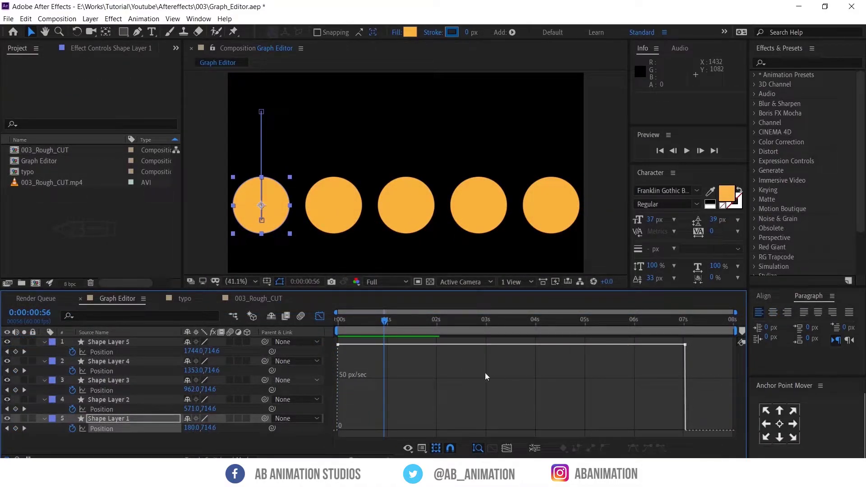
{"action": "right_click", "coordinate": [465, 384]}
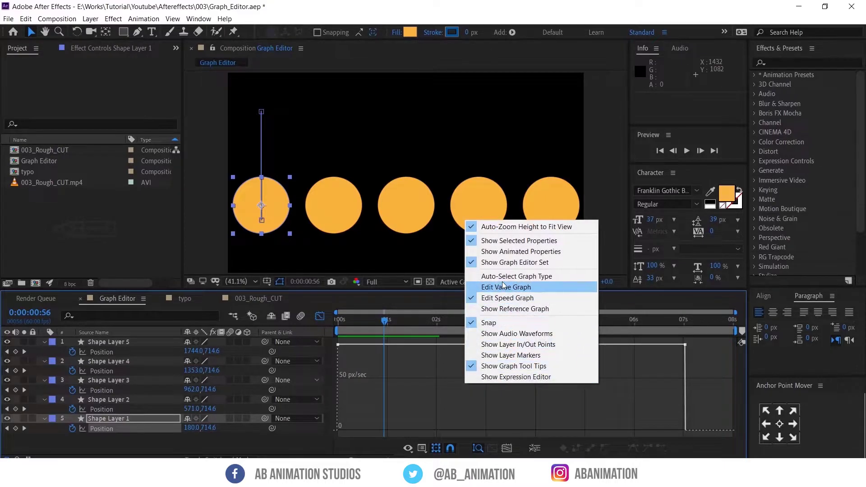
{"action": "left_click", "coordinate": [498, 299]}
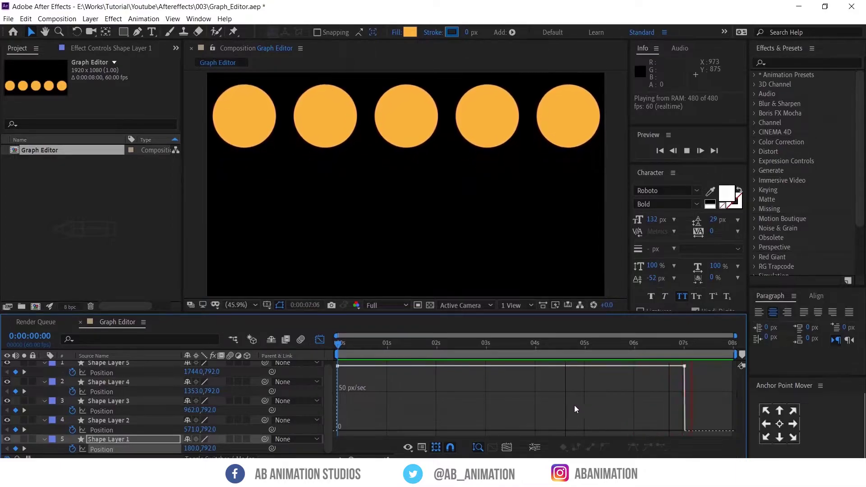
Step: Stop the preview and select Shape Layer 2's two Position keyframes in the layer view
{"action": "key", "text": "space"}
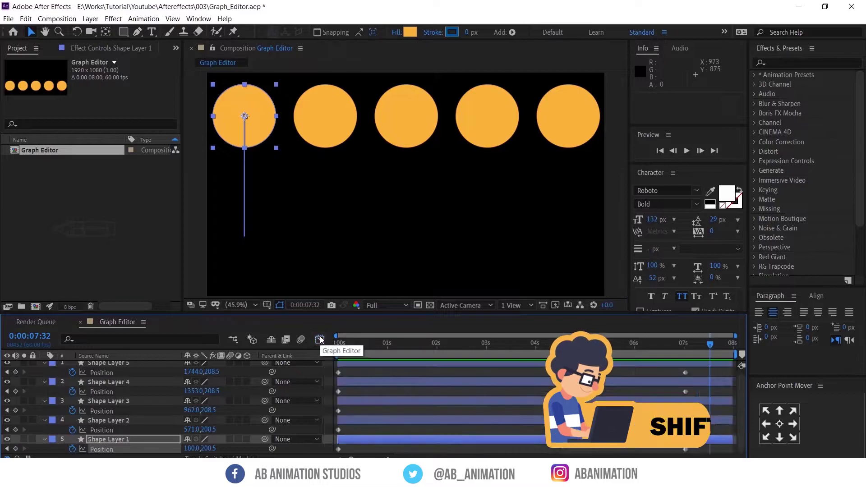
{"action": "key", "text": "shift+F3"}
{"action": "left_click", "coordinate": [475, 417]}
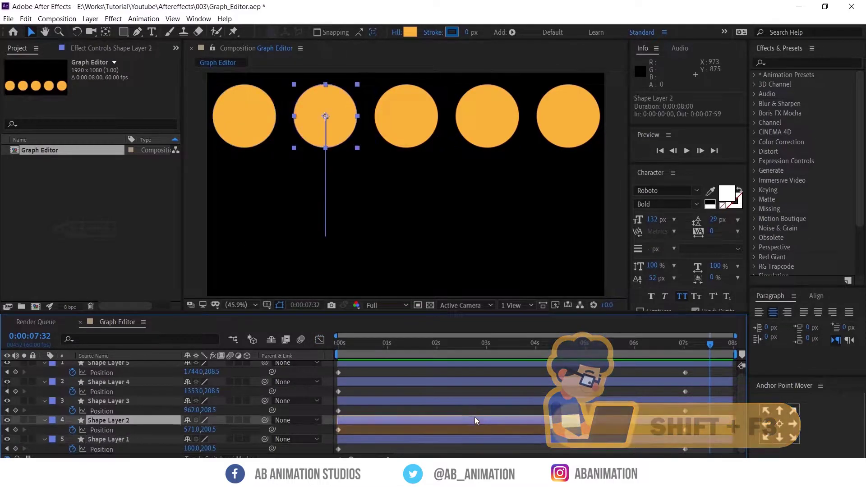
{"action": "left_click_drag", "start_coordinate": [700, 427], "coordinate": [318, 440]}
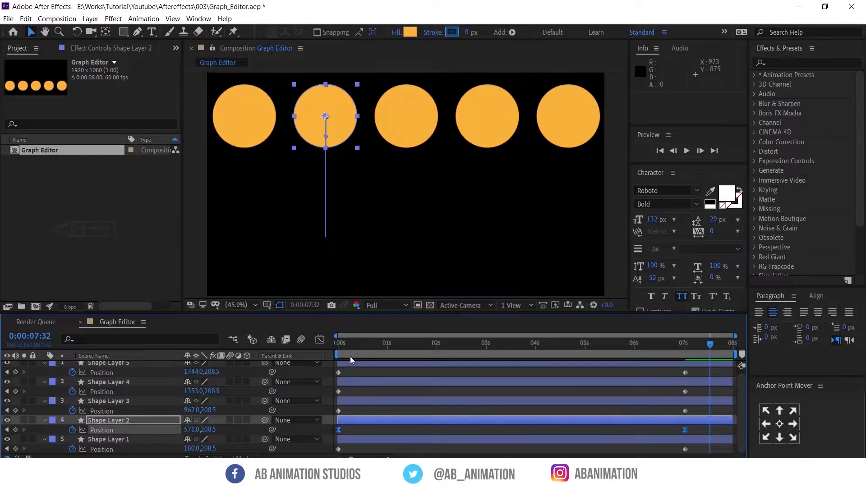
Step: Preview Shape Layer 2's eased rise from the start, then park the time on the end keyframes
{"action": "left_click", "coordinate": [337, 351]}
{"action": "key", "text": "space"}
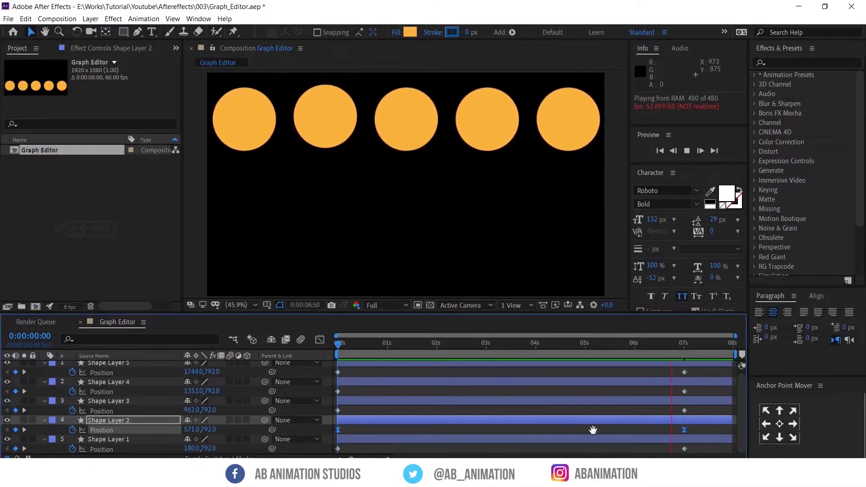
{"action": "key", "text": "space"}
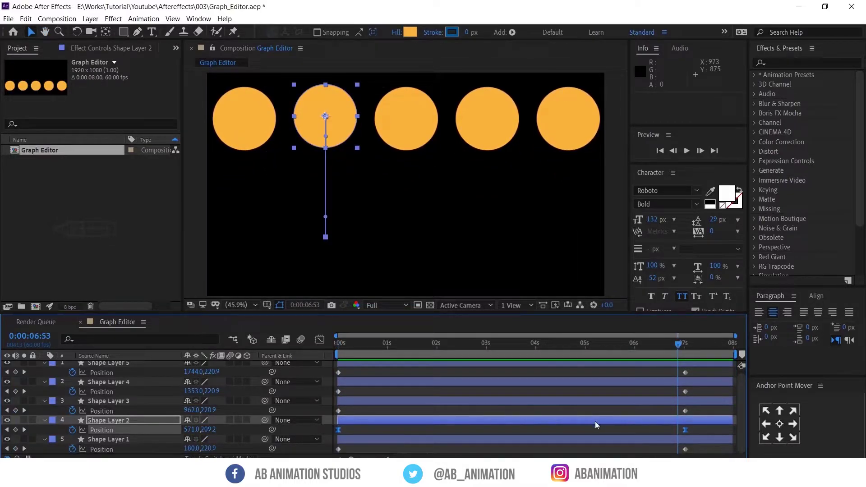
{"action": "left_click_drag", "start_coordinate": [681, 353], "coordinate": [683, 349]}
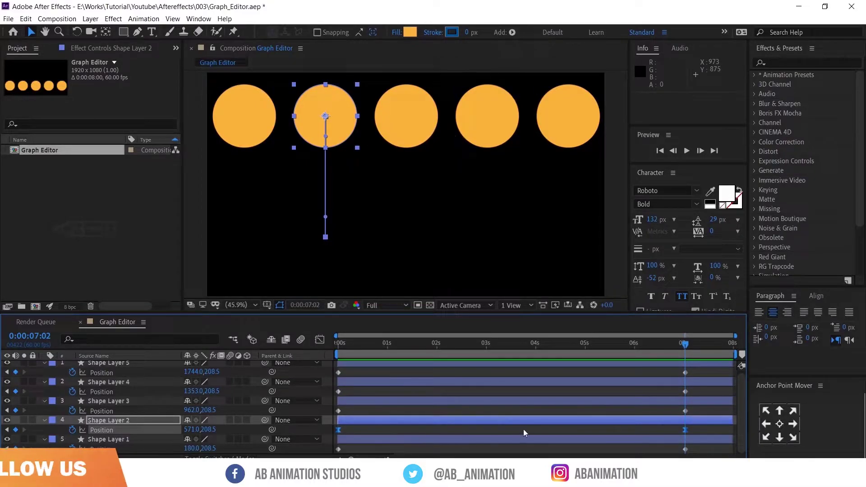
Step: View Shape Layer 2's bell-shaped speed graph peaking near 100 px/sec and preview from 0 s
{"action": "left_click", "coordinate": [319, 340]}
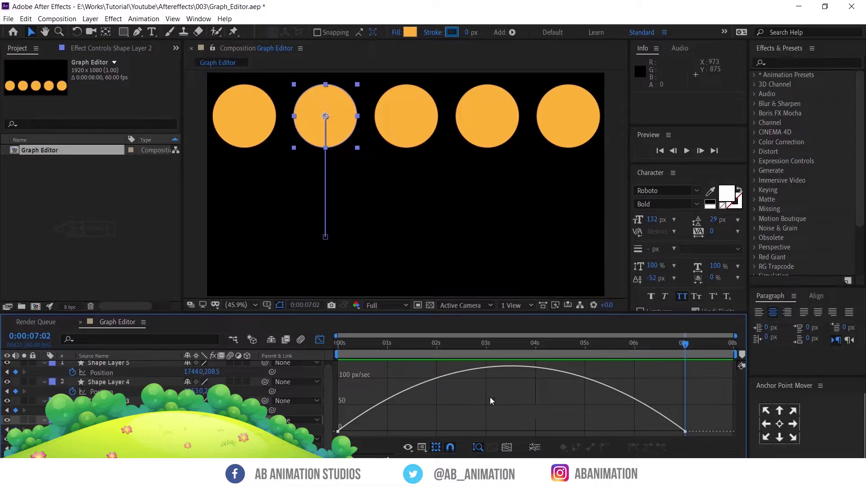
{"action": "left_click_drag", "start_coordinate": [396, 346], "coordinate": [296, 346]}
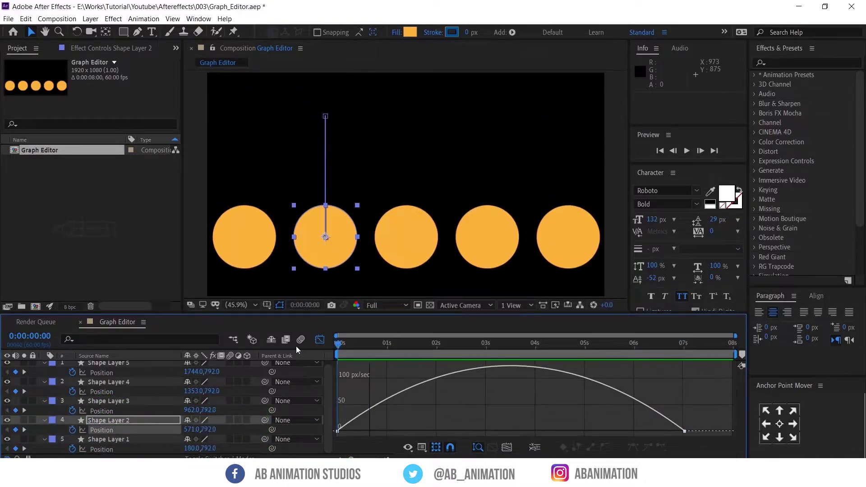
{"action": "key", "text": "space"}
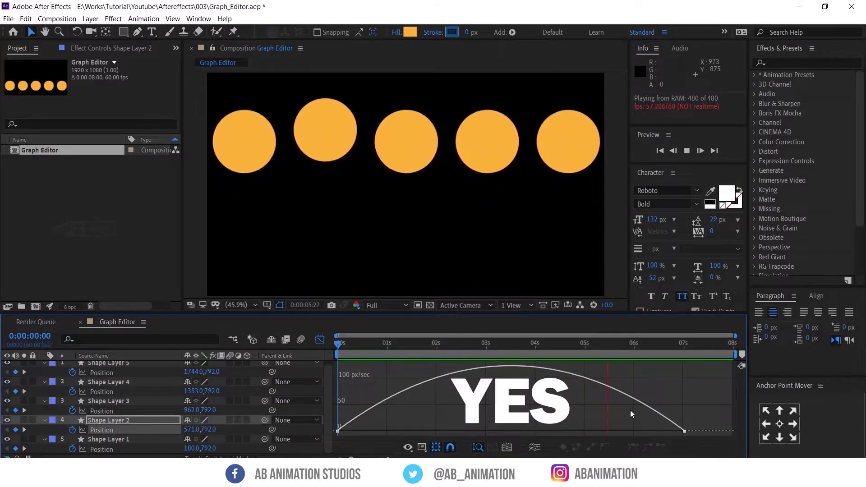
{"action": "key", "text": "space"}
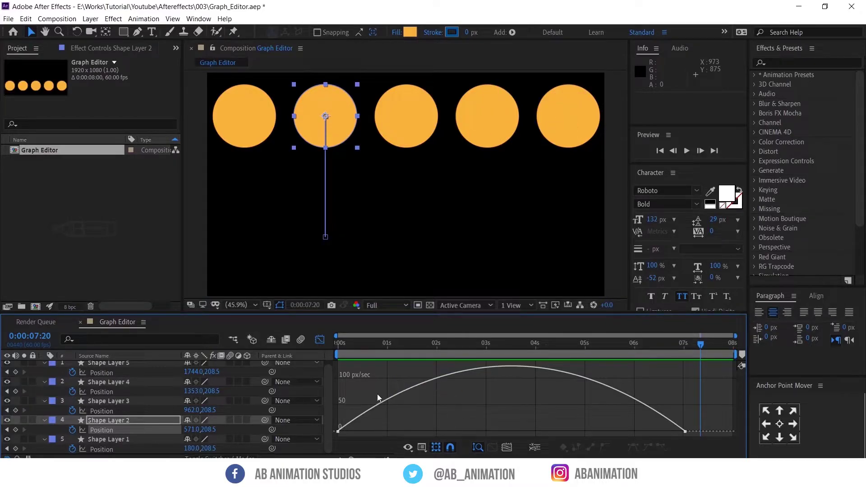
Step: Select both Position keyframes of Shape Layer 3 and view its speed graph
{"action": "left_click", "coordinate": [320, 340]}
{"action": "left_click", "coordinate": [405, 402]}
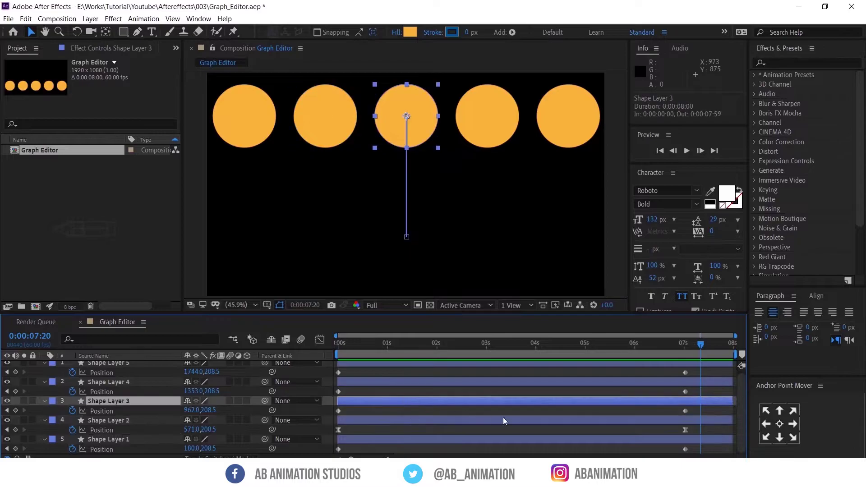
{"action": "left_click_drag", "start_coordinate": [695, 410], "coordinate": [307, 417]}
{"action": "left_click", "coordinate": [320, 340]}
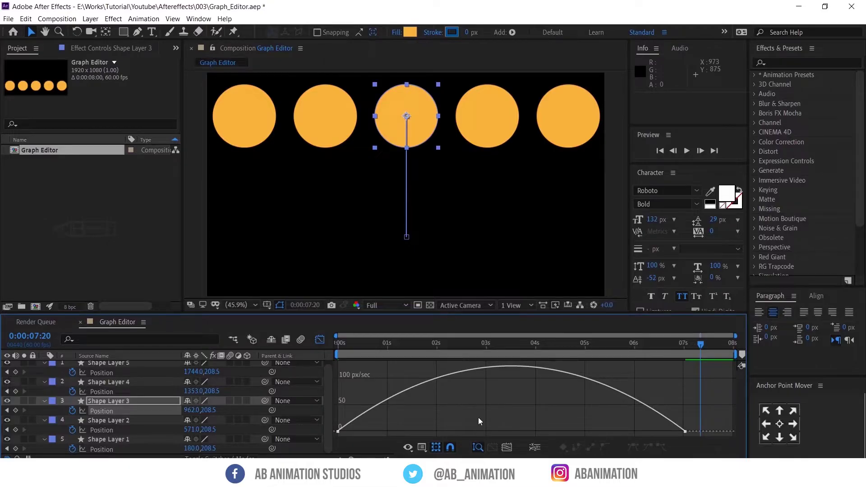
Step: Stretch the last keyframe's influence to 100% so speed spikes early near 300 px/sec, then preview
{"action": "mouse_move", "coordinate": [418, 391]}
{"action": "left_click_drag", "start_coordinate": [705, 432], "coordinate": [664, 432]}
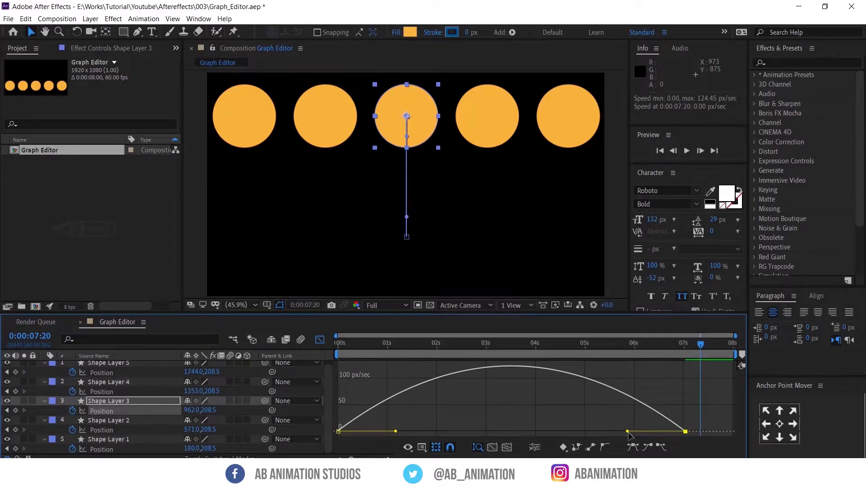
{"action": "left_click_drag", "start_coordinate": [628, 432], "coordinate": [477, 435]}
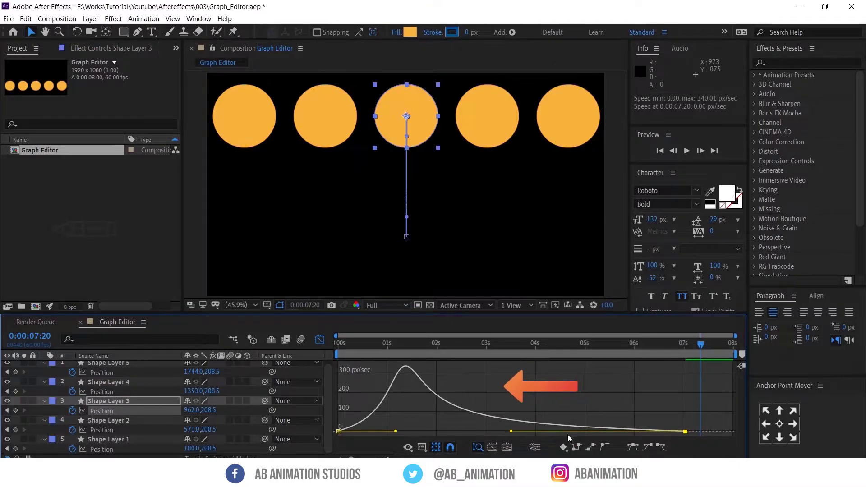
{"action": "key", "text": "space"}
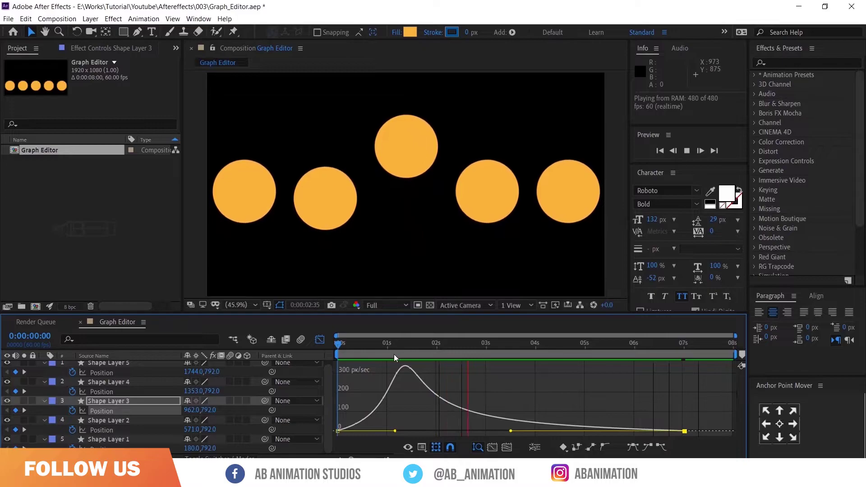
Step: Stop the preview and apply Easy Ease (F9) to Shape Layer 4's Position keyframes
{"action": "key", "text": "space"}
{"action": "left_click", "coordinate": [319, 340]}
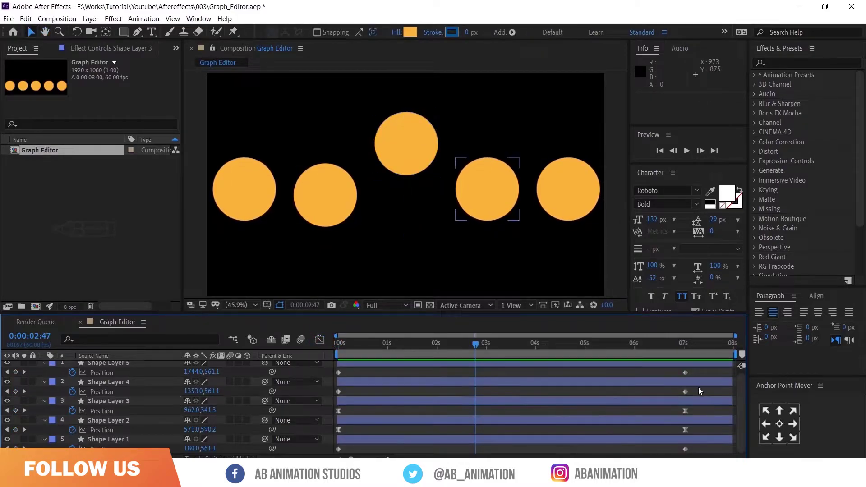
{"action": "left_click_drag", "start_coordinate": [694, 387], "coordinate": [327, 393]}
{"action": "key", "text": "F9"}
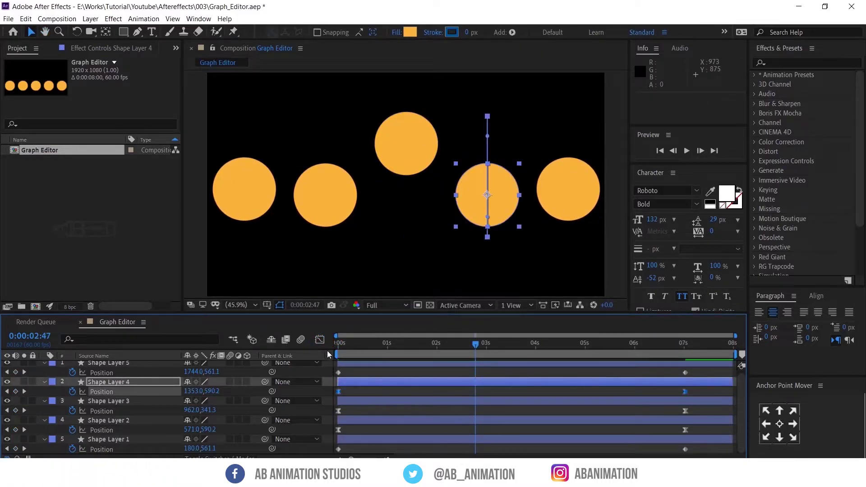
Step: Extend the first keyframe's influence so speed peaks near 340 px/sec around 5.7 s, then preview
{"action": "left_click", "coordinate": [319, 339]}
{"action": "left_click_drag", "start_coordinate": [391, 421], "coordinate": [331, 438]}
{"action": "left_click_drag", "start_coordinate": [395, 432], "coordinate": [511, 432]}
{"action": "key", "text": "space"}
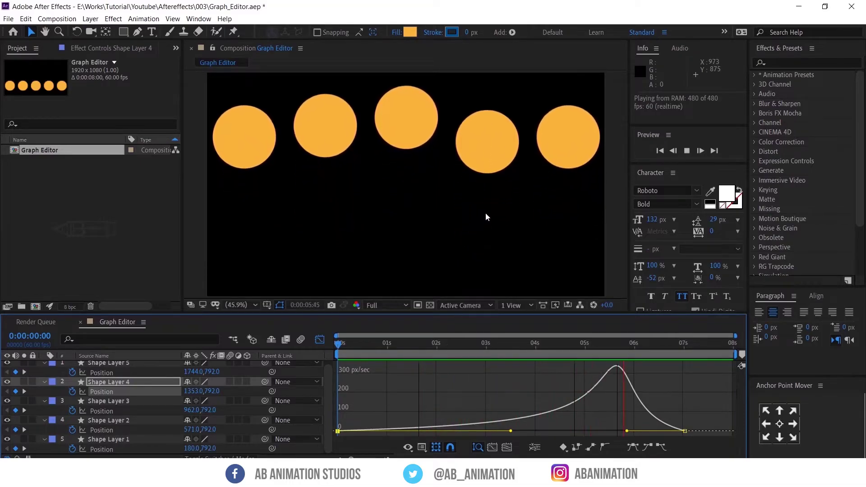
Step: Pull both of Shape Layer 5's influence handles to about 85% for a 1000 px/sec spike near 3 s, then preview
{"action": "key", "text": "space"}
{"action": "key", "text": "shift+F3"}
{"action": "left_click", "coordinate": [346, 364]}
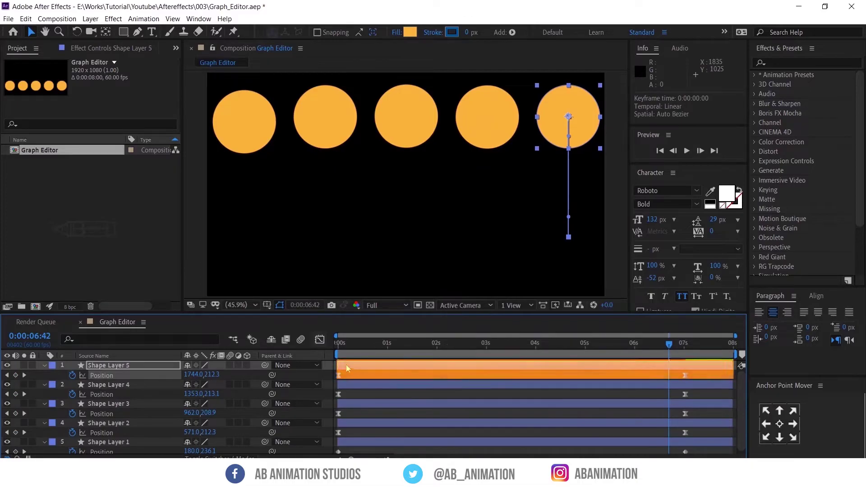
{"action": "left_click", "coordinate": [320, 340]}
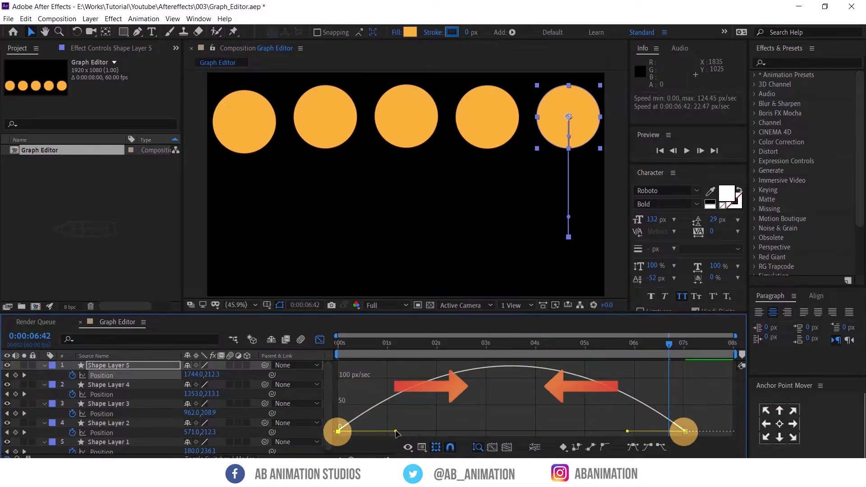
{"action": "left_click_drag", "start_coordinate": [396, 431], "coordinate": [486, 434]}
{"action": "left_click_drag", "start_coordinate": [627, 432], "coordinate": [499, 431]}
{"action": "key", "text": "space"}
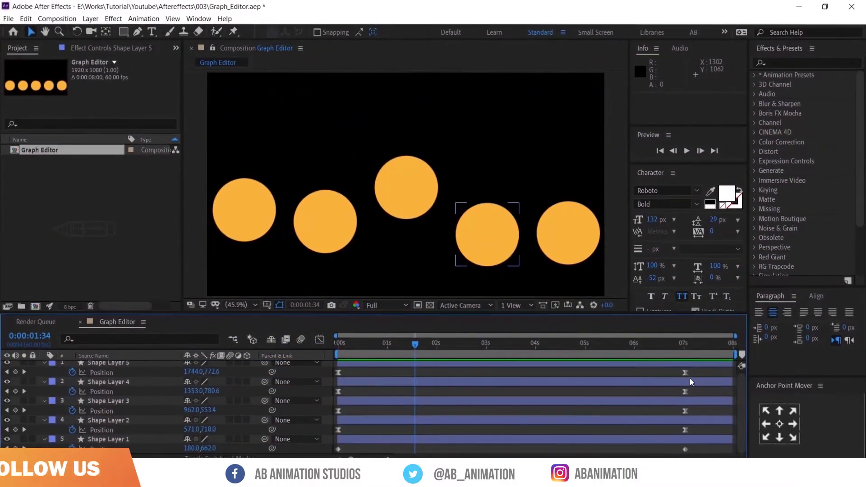
Step: Convert Shape Layer 5's Position keyframes back to Linear and replay from frame 0
{"action": "left_click", "coordinate": [686, 373]}
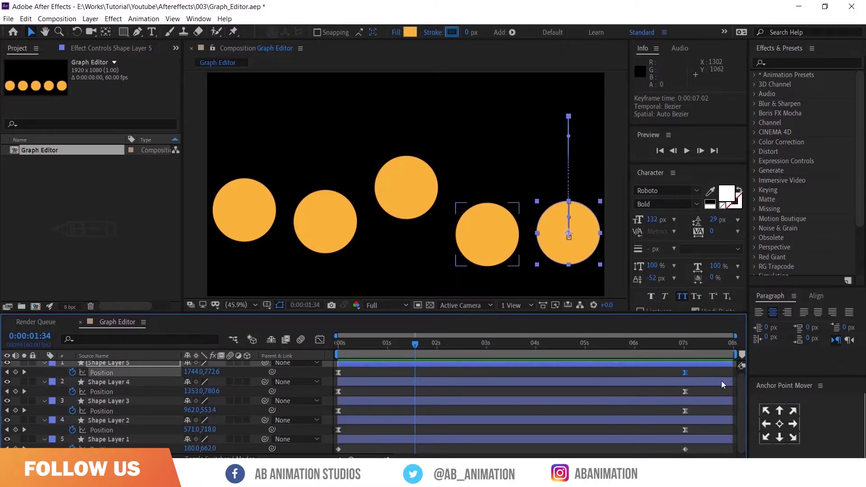
{"action": "left_click_drag", "start_coordinate": [708, 373], "coordinate": [338, 374]}
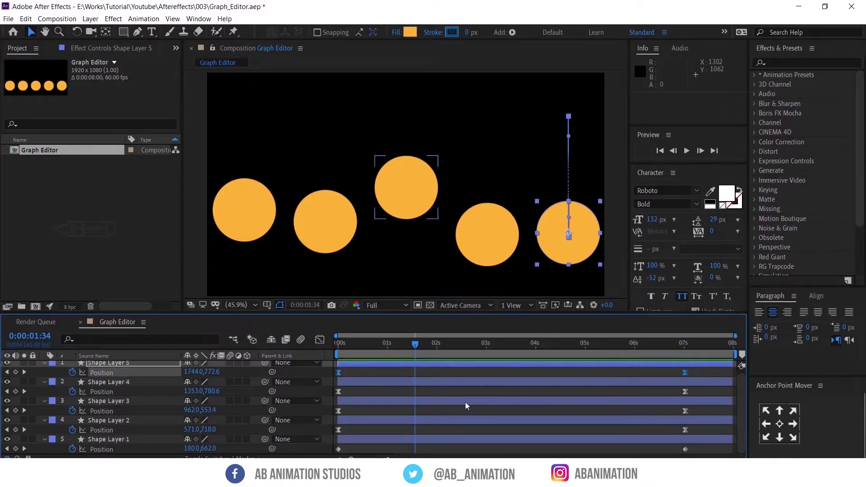
{"action": "left_click", "coordinate": [338, 374], "text": "ctrl"}
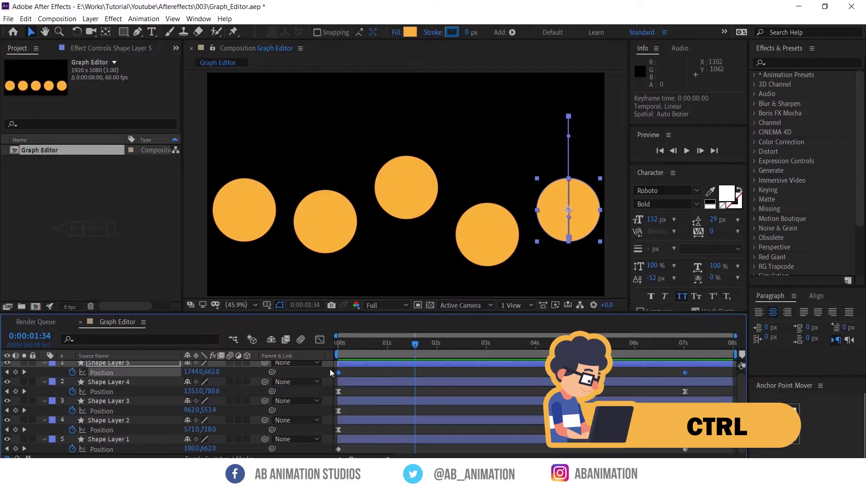
{"action": "left_click_drag", "start_coordinate": [357, 345], "coordinate": [329, 345]}
{"action": "key", "text": "space"}
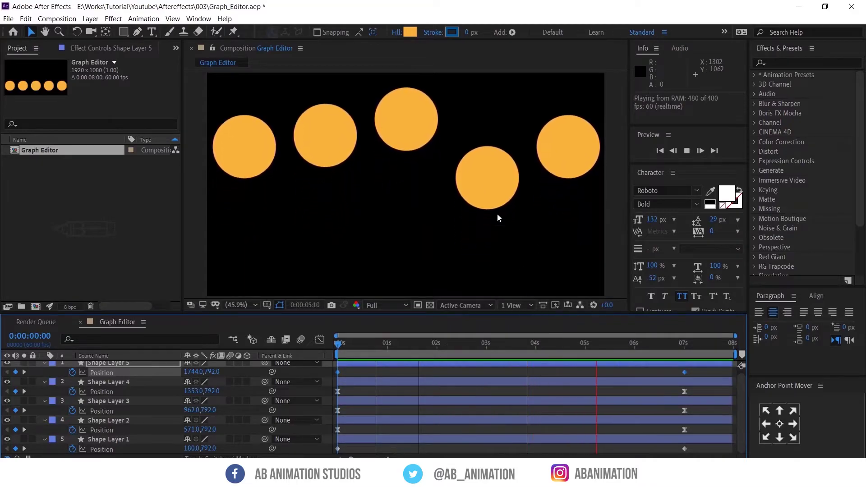
Step: Stop the preview and create a new composition with default settings
{"action": "key", "text": "space"}
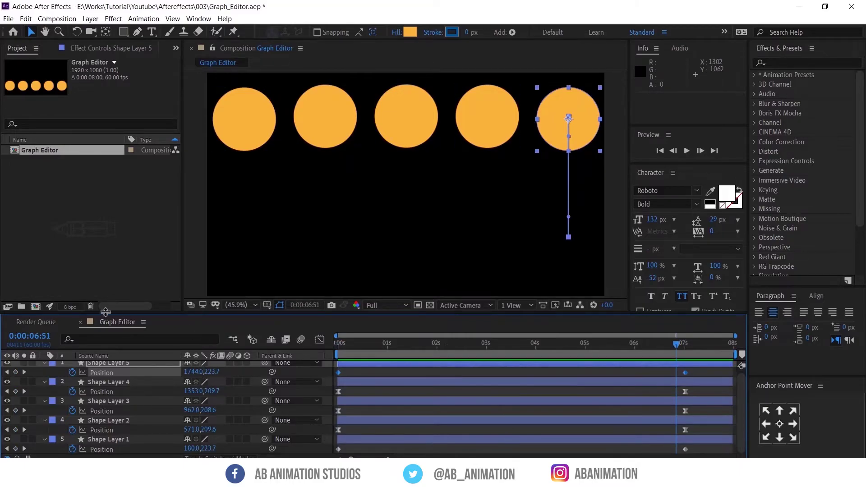
{"action": "left_click", "coordinate": [36, 306]}
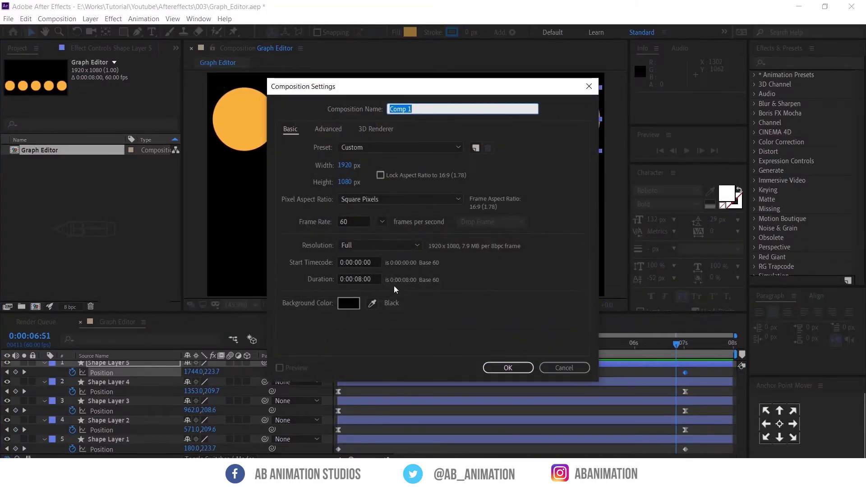
{"action": "left_click", "coordinate": [508, 368]}
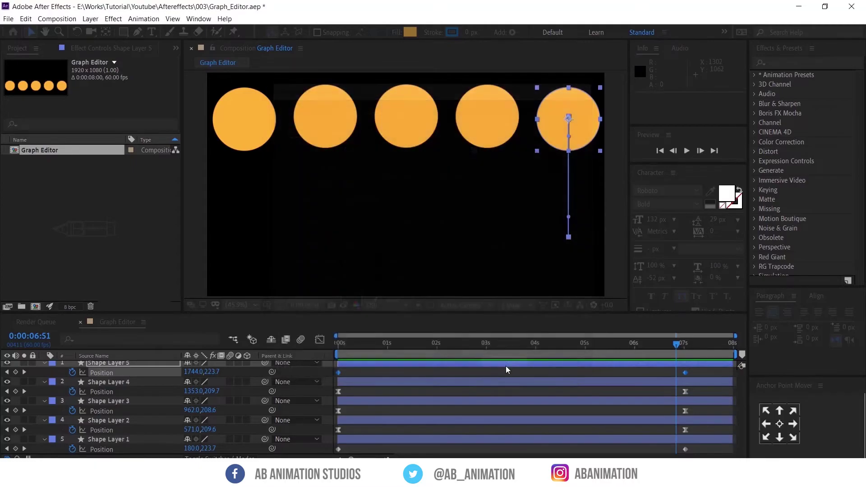
Step: Add a TYPOGRAPHY text layer to the new composition
{"action": "left_click", "coordinate": [154, 33]}
{"action": "left_click", "coordinate": [373, 201]}
{"action": "type", "text": "T"}
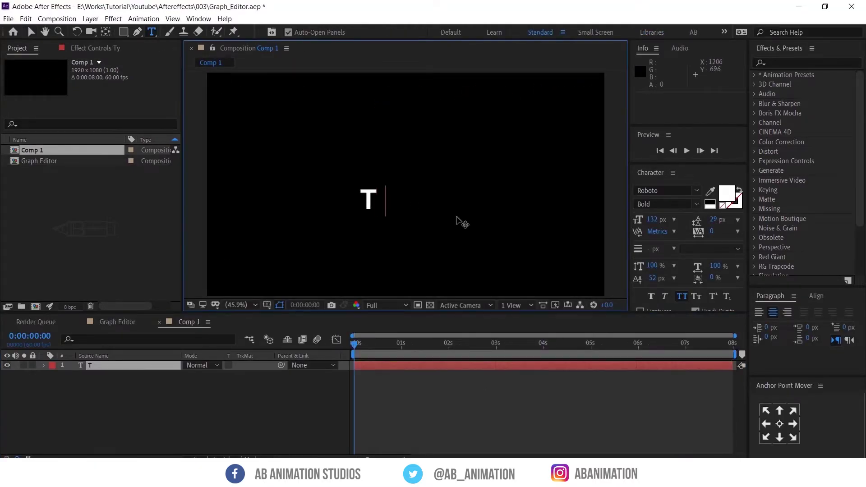
{"action": "type", "text": "YPOGRAPHY"}
{"action": "key", "text": "Escape"}
{"action": "key", "text": "v"}
{"action": "left_click_drag", "start_coordinate": [384, 194], "coordinate": [438, 193]}
Step: Centre the TYPOGRAPHY title horizontally and vertically with the Align panel
{"action": "left_click", "coordinate": [817, 296]}
{"action": "left_click", "coordinate": [780, 324]}
{"action": "left_click", "coordinate": [838, 325]}
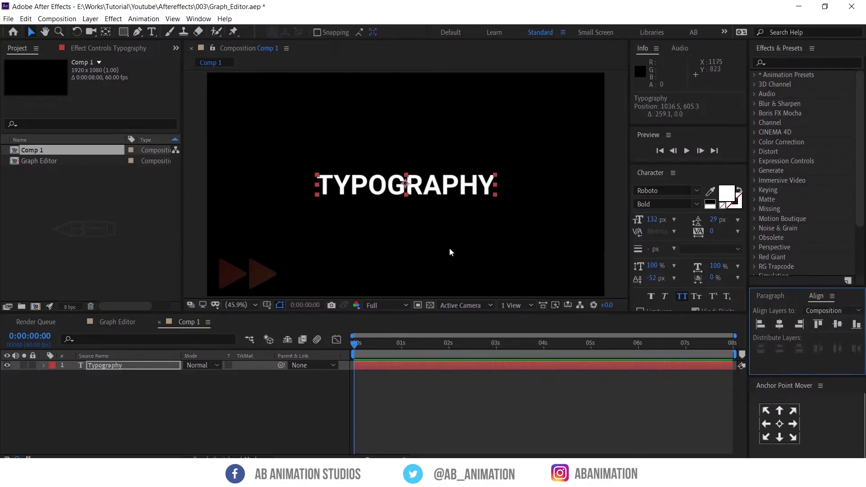
{"action": "left_click", "coordinate": [470, 394]}
{"action": "left_click", "coordinate": [482, 370]}
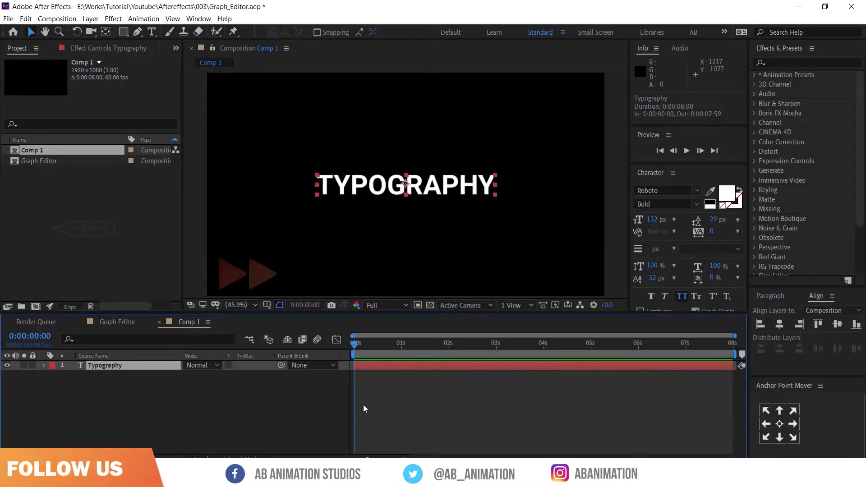
{"action": "key", "text": "ctrl+k"}
Step: Name the composition typo and add Scale keyframes that pulse the title, one at 0:01:41
{"action": "type", "text": "typo"}
{"action": "key", "text": "Return"}
{"action": "key", "text": "s"}
{"action": "key", "text": "alt+shift+s"}
{"action": "left_click_drag", "start_coordinate": [355, 343], "coordinate": [410, 343]}
{"action": "left_click_drag", "start_coordinate": [212, 375], "coordinate": [189, 375]}
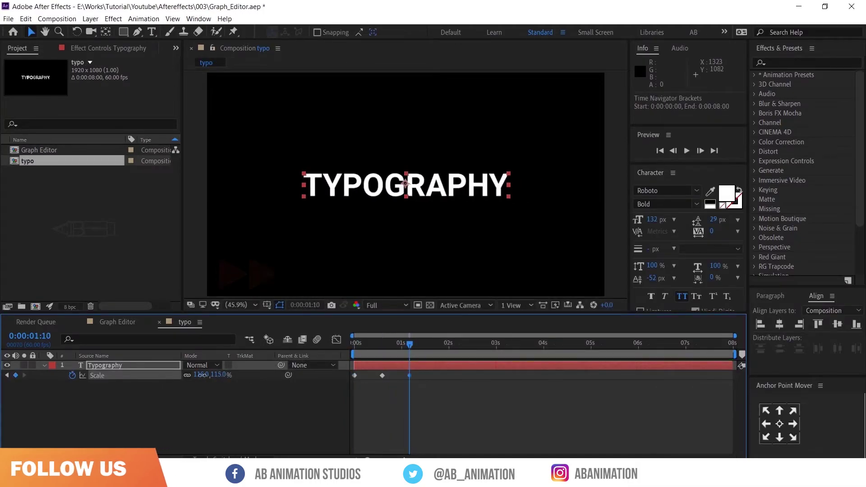
{"action": "left_click", "coordinate": [434, 343]}
{"action": "key", "text": "alt+shift+s"}
{"action": "left_click", "coordinate": [385, 343]}
Step: Add Position keyframes at 0:35, 1:10 and 1:41 so the title bounces up and down
{"action": "key", "text": "Home"}
{"action": "key", "text": "shift+p"}
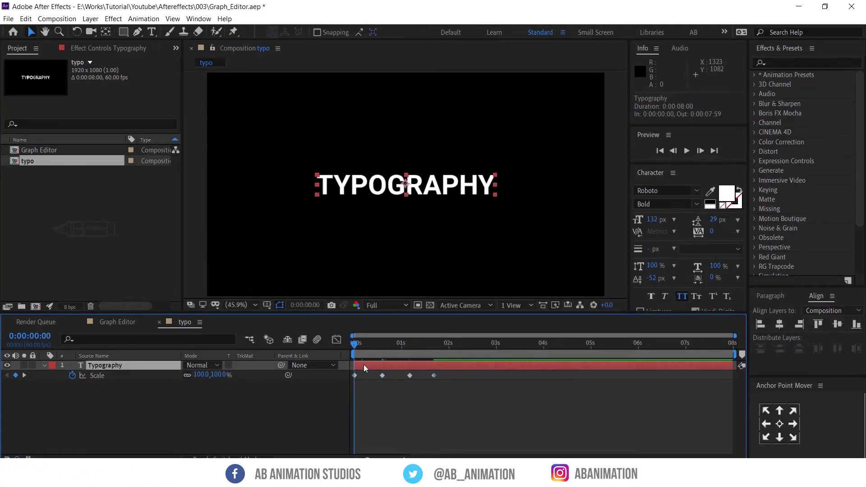
{"action": "left_click", "coordinate": [73, 375]}
{"action": "left_click", "coordinate": [382, 343]}
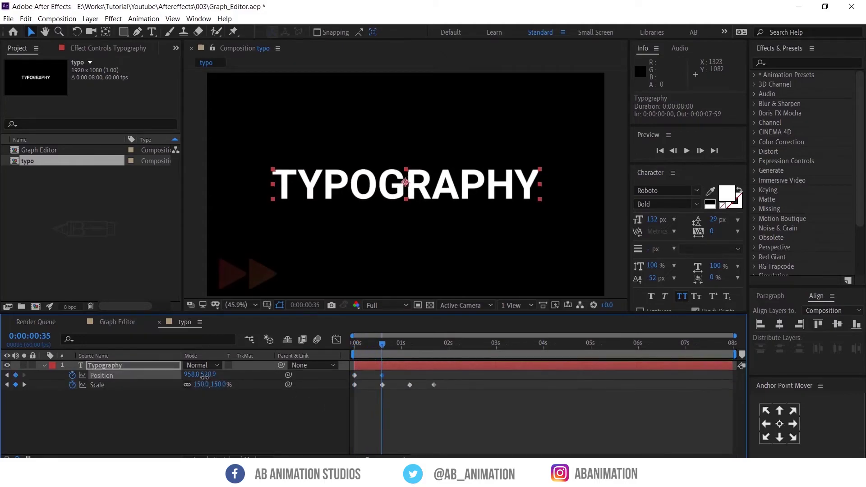
{"action": "mouse_move", "coordinate": [406, 185]}
{"action": "left_mouse_down"}
{"action": "mouse_move", "coordinate": [405, 138]}
{"action": "mouse_move", "coordinate": [405, 232]}
{"action": "mouse_move", "coordinate": [406, 191]}
{"action": "left_mouse_up"}
{"action": "left_click", "coordinate": [410, 343]}
{"action": "left_click", "coordinate": [434, 343]}
Step: Trim the composition to 2 seconds, preview it, and select all eight keyframes
{"action": "key", "text": "n"}
{"action": "key", "text": "ctrl+shift+x"}
{"action": "key", "text": "space"}
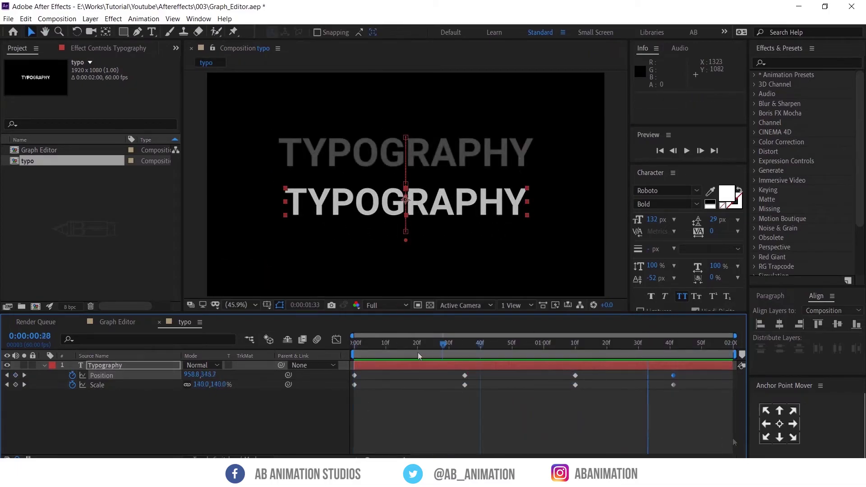
{"action": "left_click_drag", "start_coordinate": [724, 433], "coordinate": [336, 355]}
Step: Easy Ease all title keyframes, change their interpolation in the Graph Editor, and preview
{"action": "key", "text": "F9"}
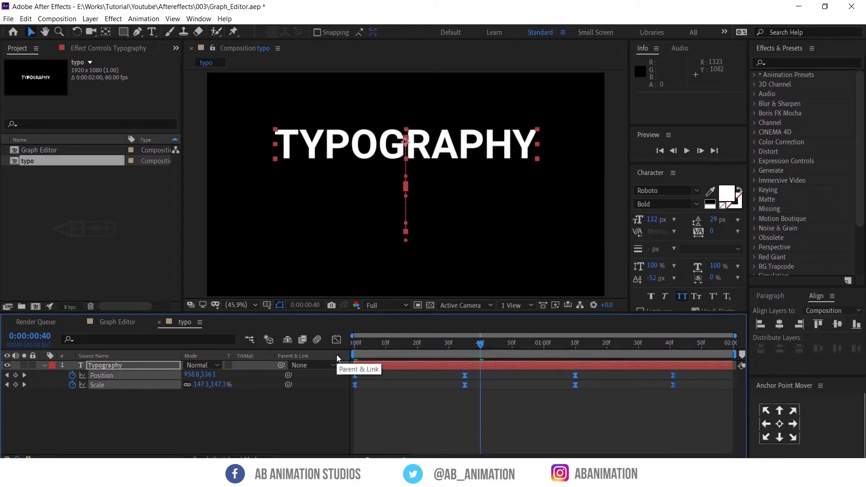
{"action": "left_click", "coordinate": [336, 341]}
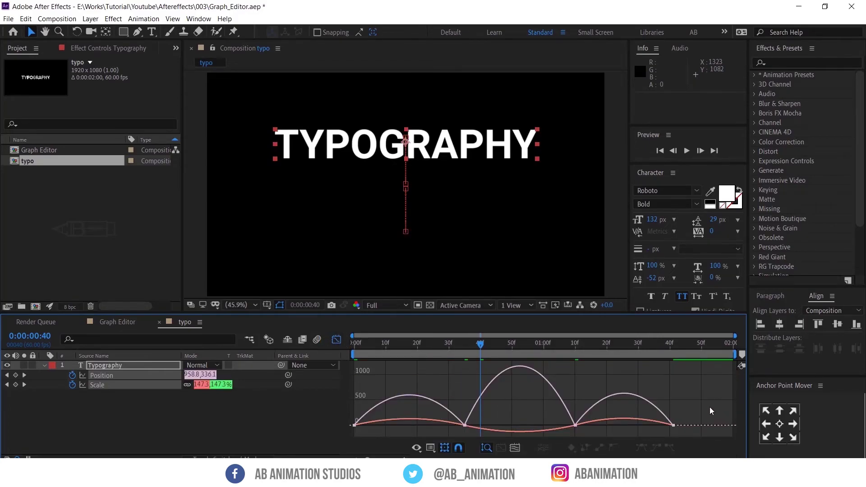
{"action": "left_click_drag", "start_coordinate": [708, 407], "coordinate": [421, 431]}
{"action": "left_click_drag", "start_coordinate": [340, 432], "coordinate": [339, 432]}
{"action": "left_click", "coordinate": [586, 448]}
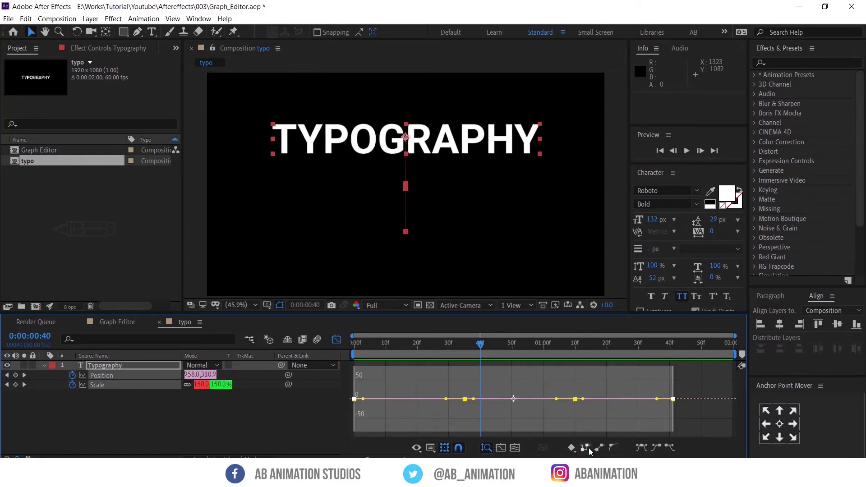
{"action": "left_click_drag", "start_coordinate": [434, 347], "coordinate": [353, 361]}
{"action": "key", "text": "space"}
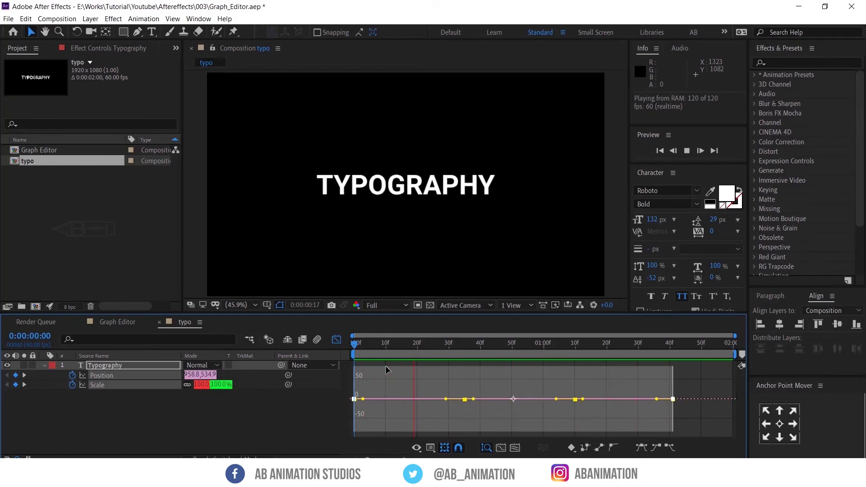